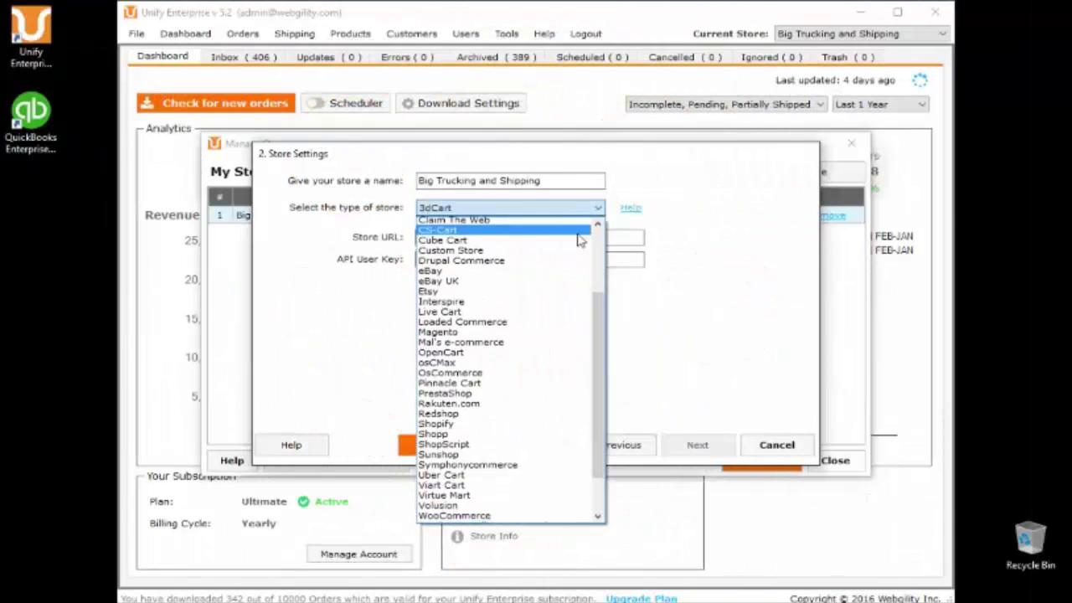
- Set the Accounting Software Version to QuickBooks Enterprise version 5.0 and up (US)
scroll(574, 247, down, 3)
scroll(574, 247, up, 5)
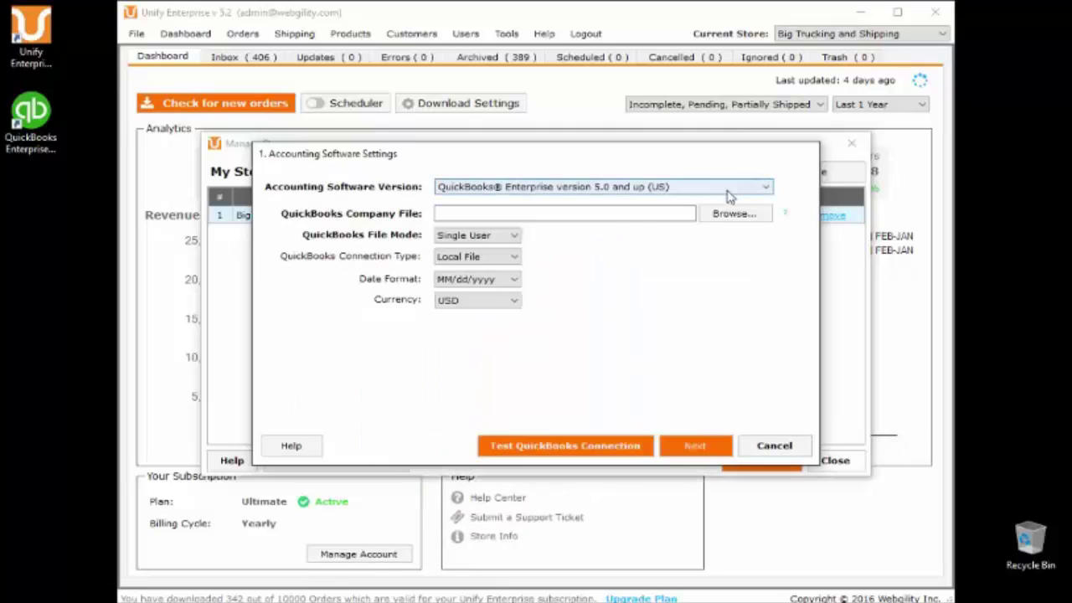
click(729, 189)
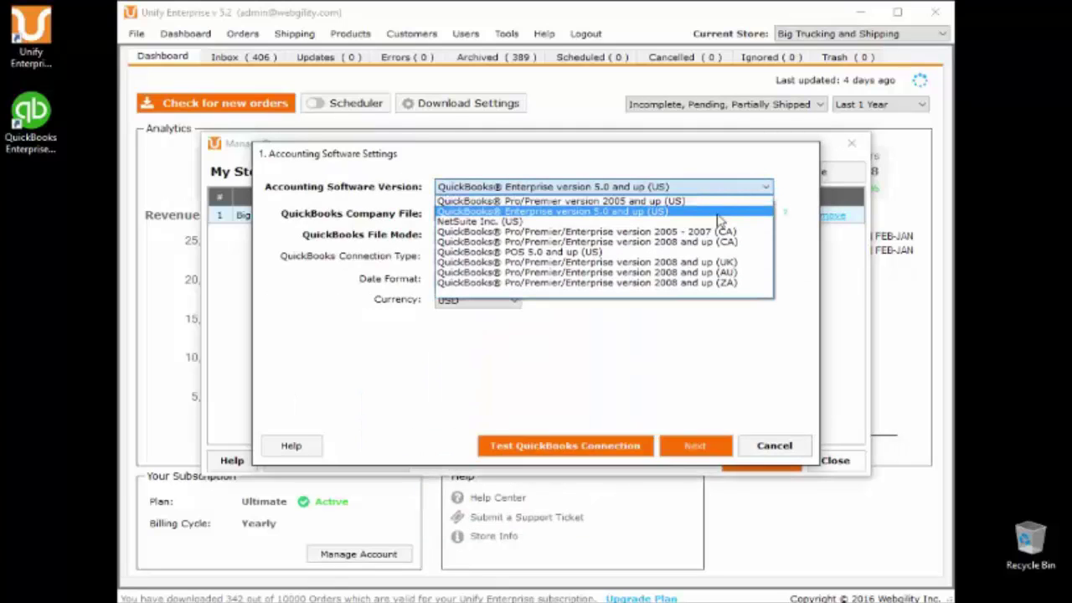
click(660, 211)
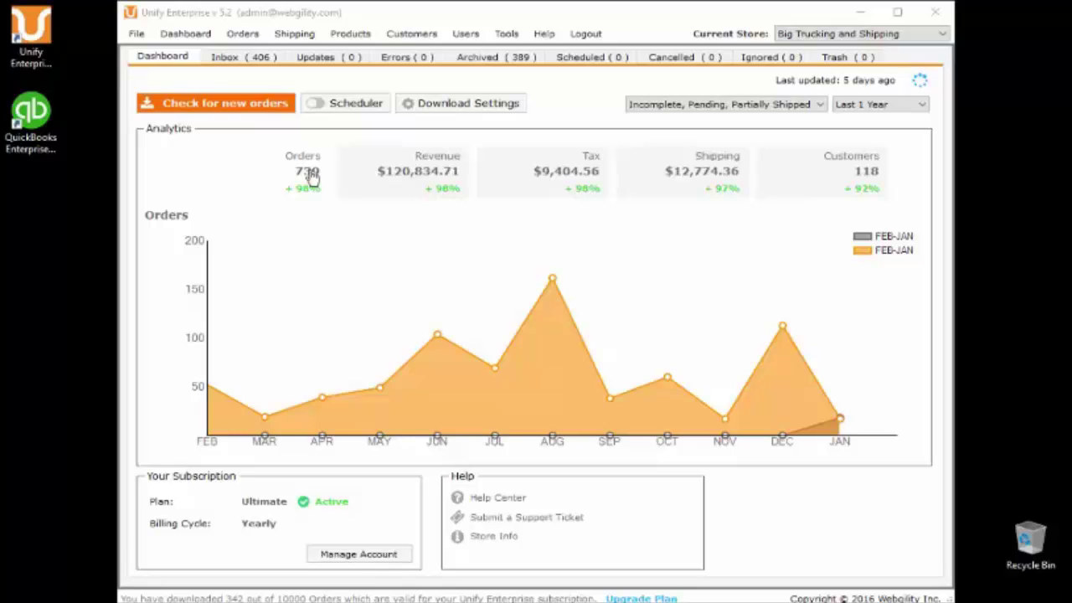
- Chart Revenue, Tax, Shipping and Customers on the dashboard, back to Revenue, then show the order Inbox
click(387, 185)
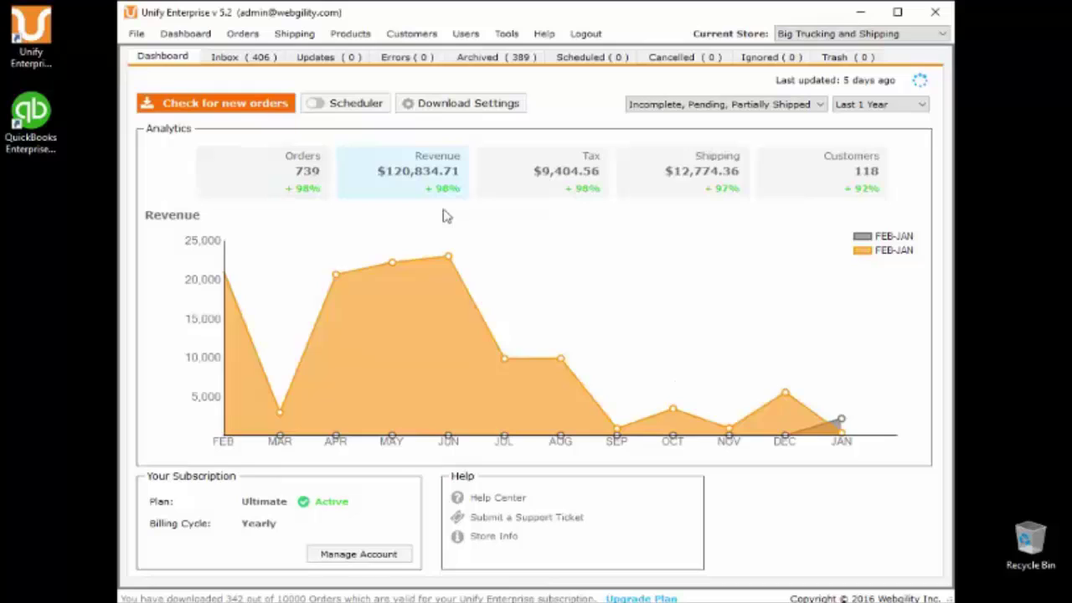
click(511, 193)
click(662, 201)
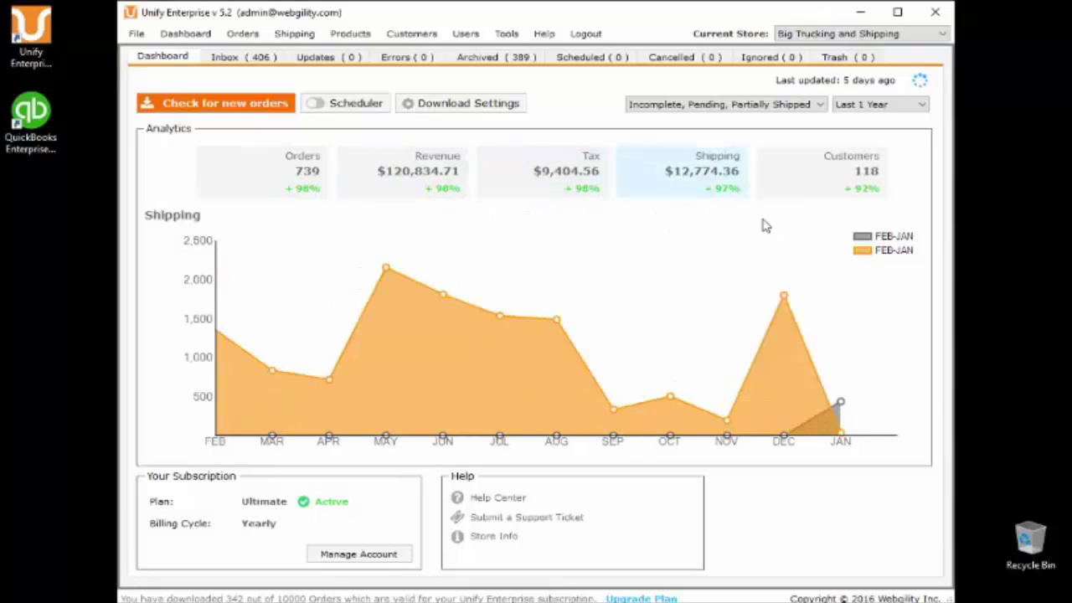
click(798, 200)
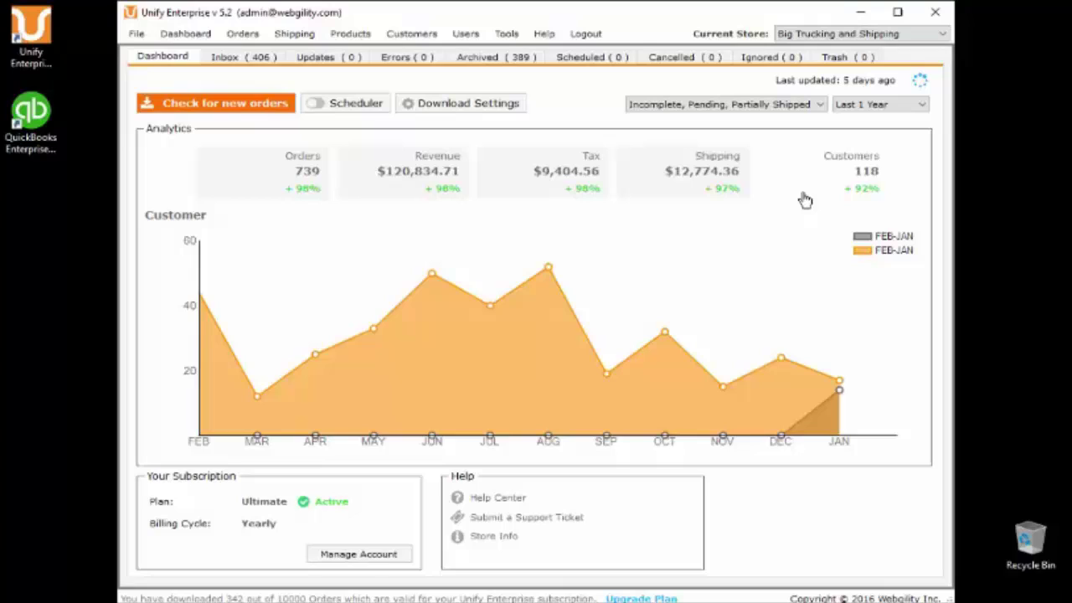
click(452, 190)
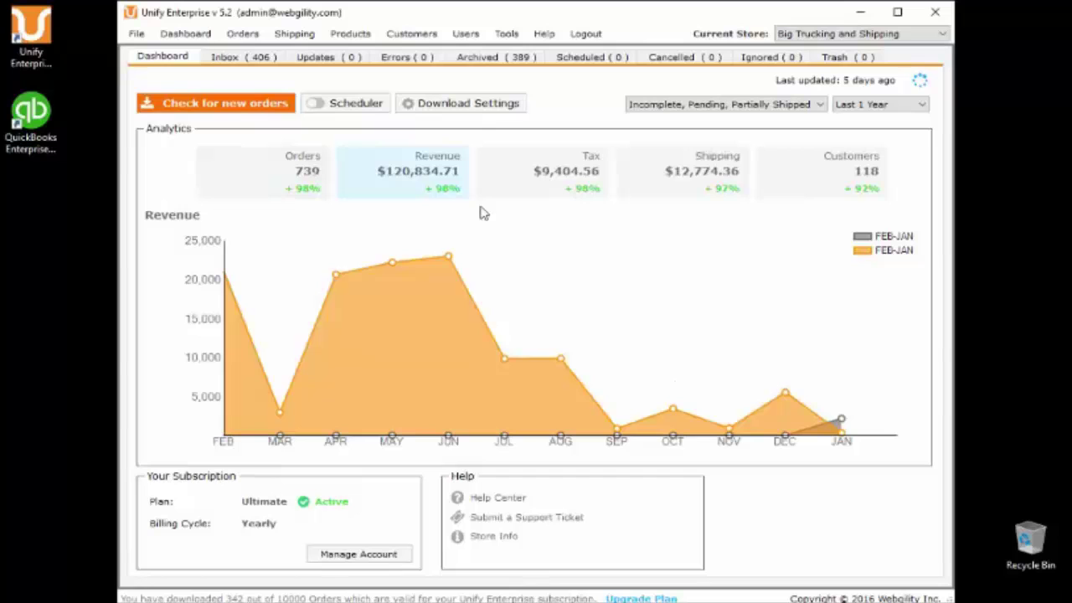
click(243, 57)
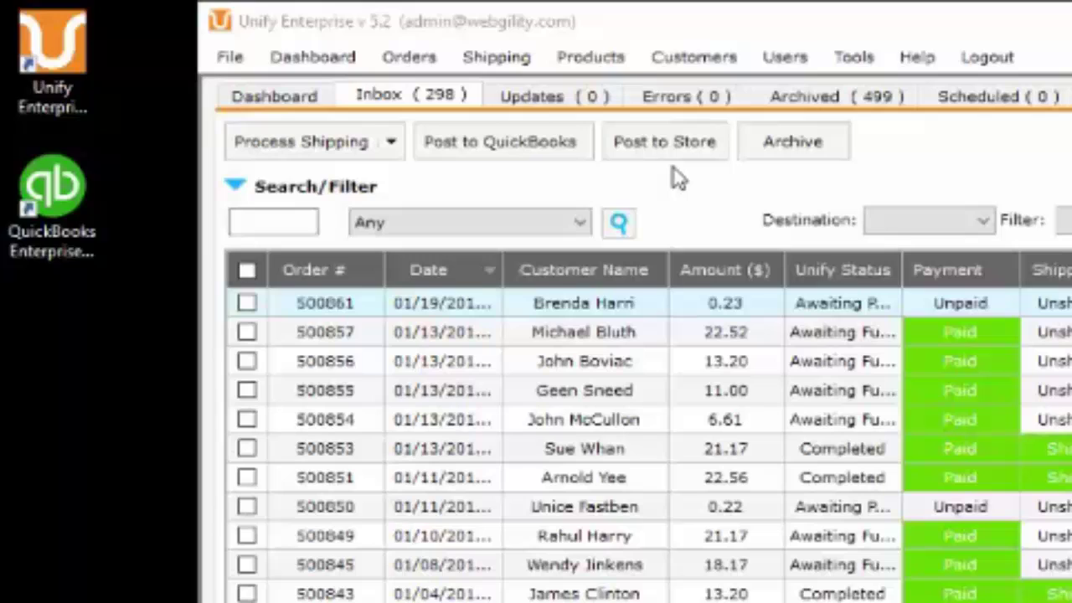
- Compare carrier rates and generate a $5.75 Stamps.com Priority Mail label for order 500860
click(711, 73)
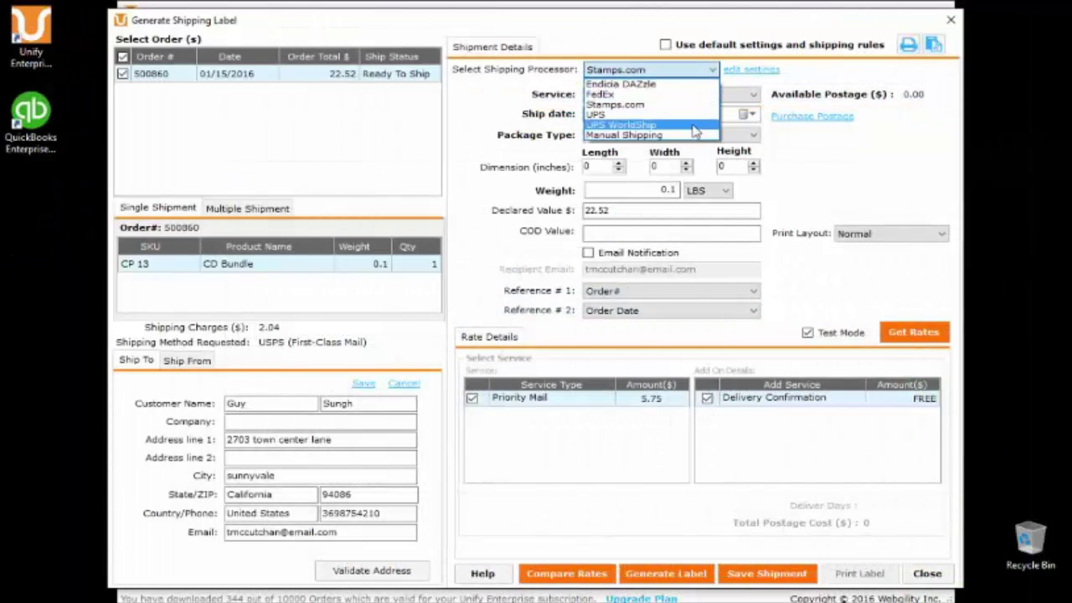
click(566, 572)
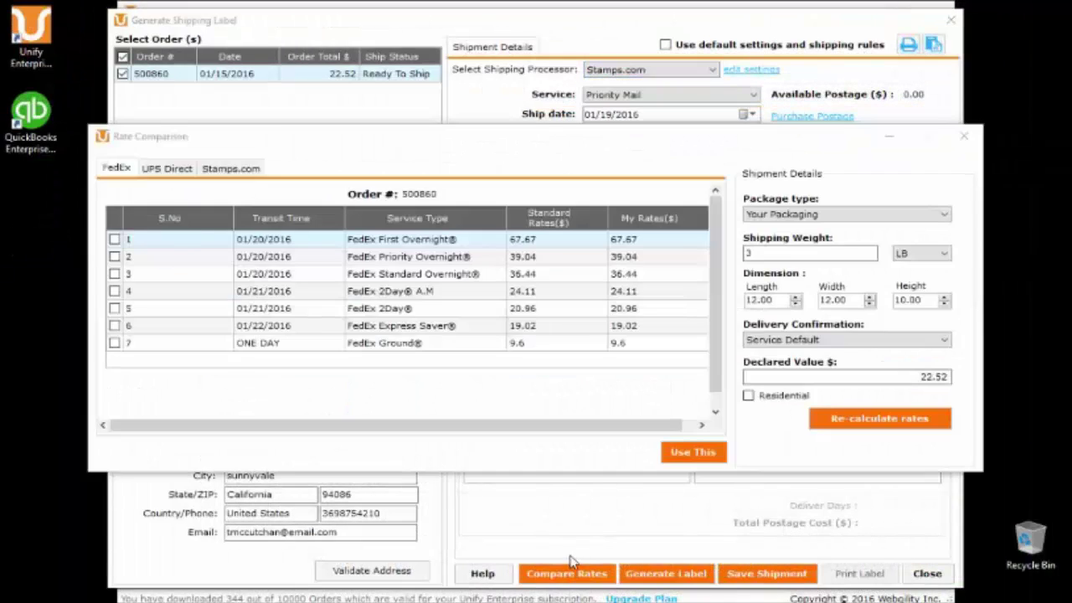
click(167, 169)
click(230, 167)
click(136, 254)
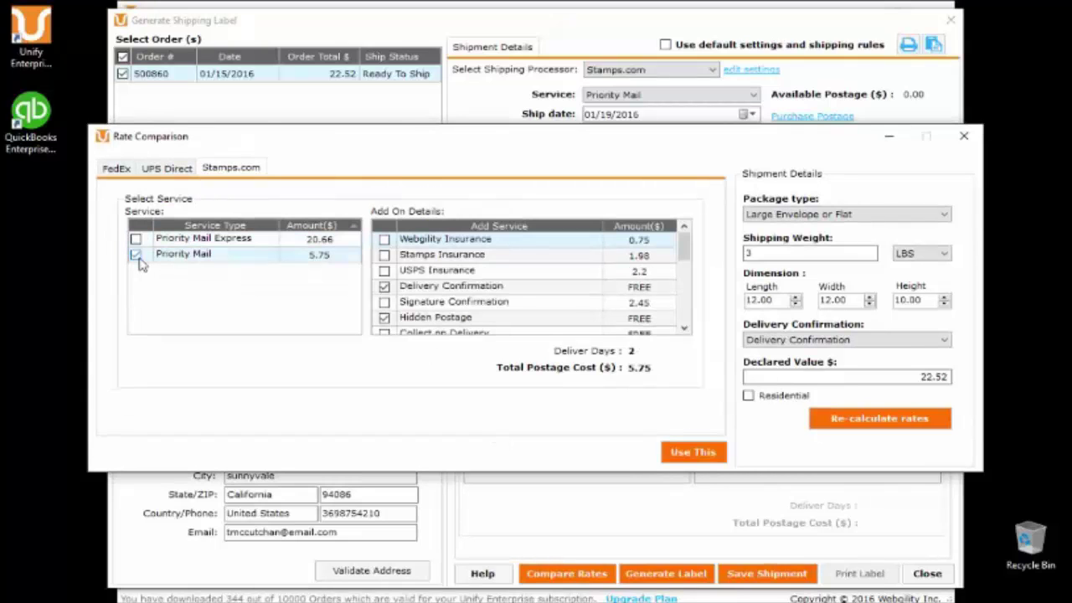
click(685, 453)
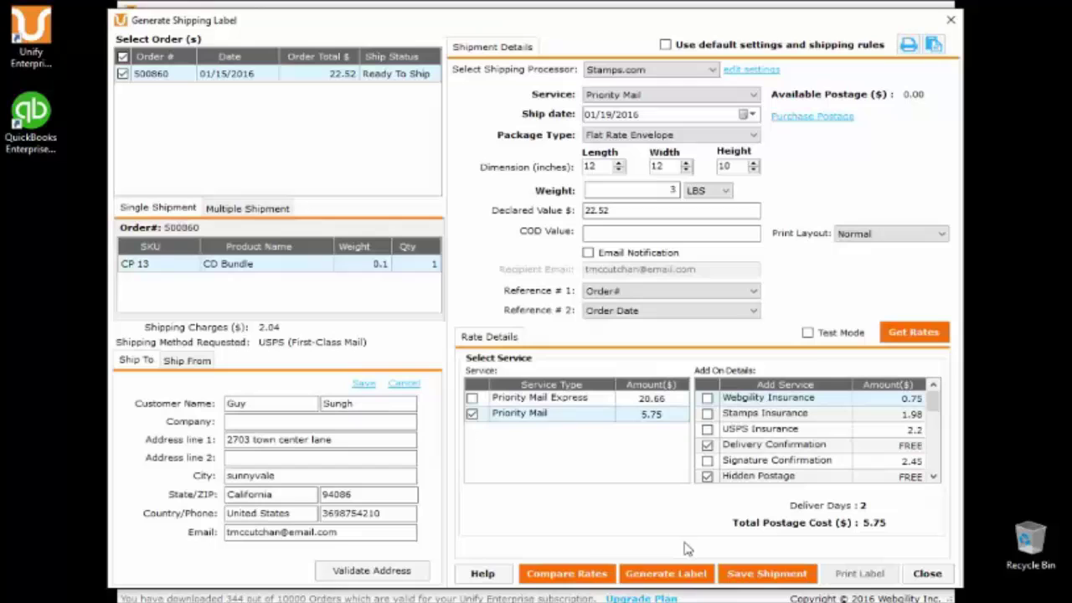
click(688, 574)
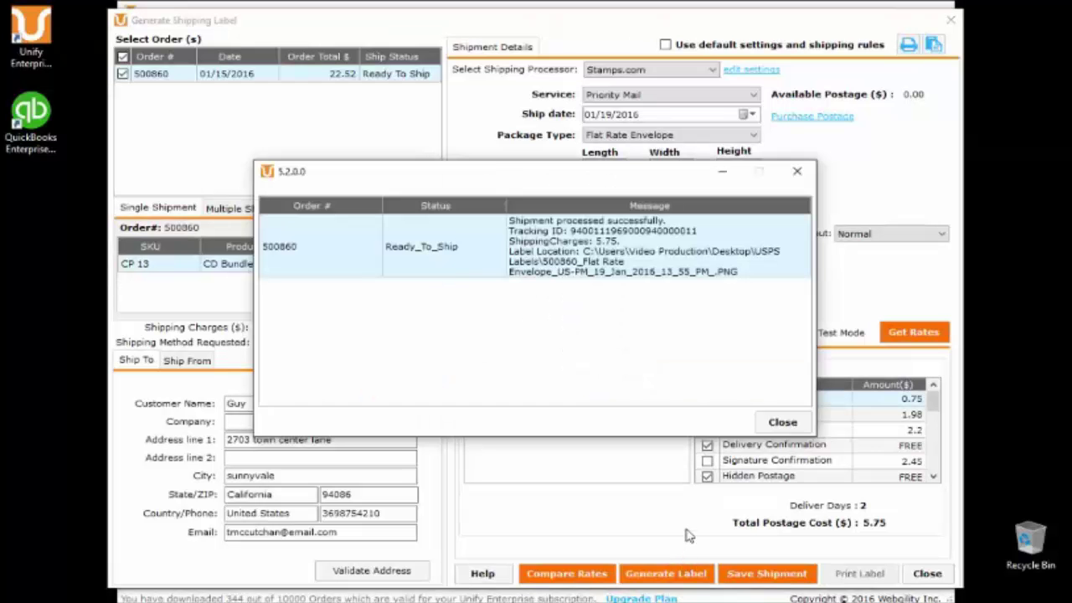
key(Return)
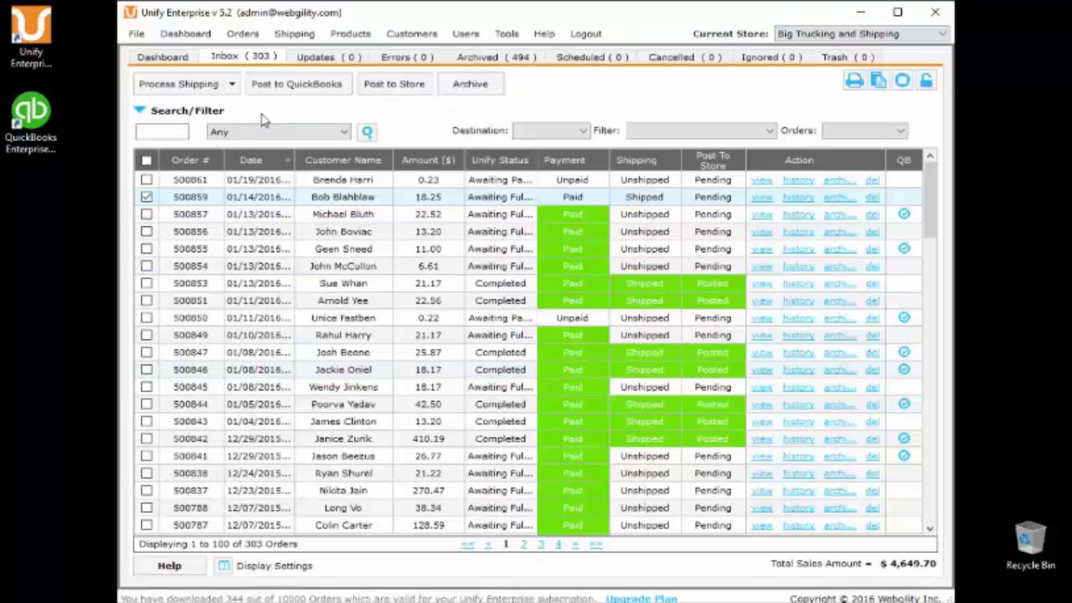
- Post the shipped order to the online store, then post order 500859 to QuickBooks
click(391, 87)
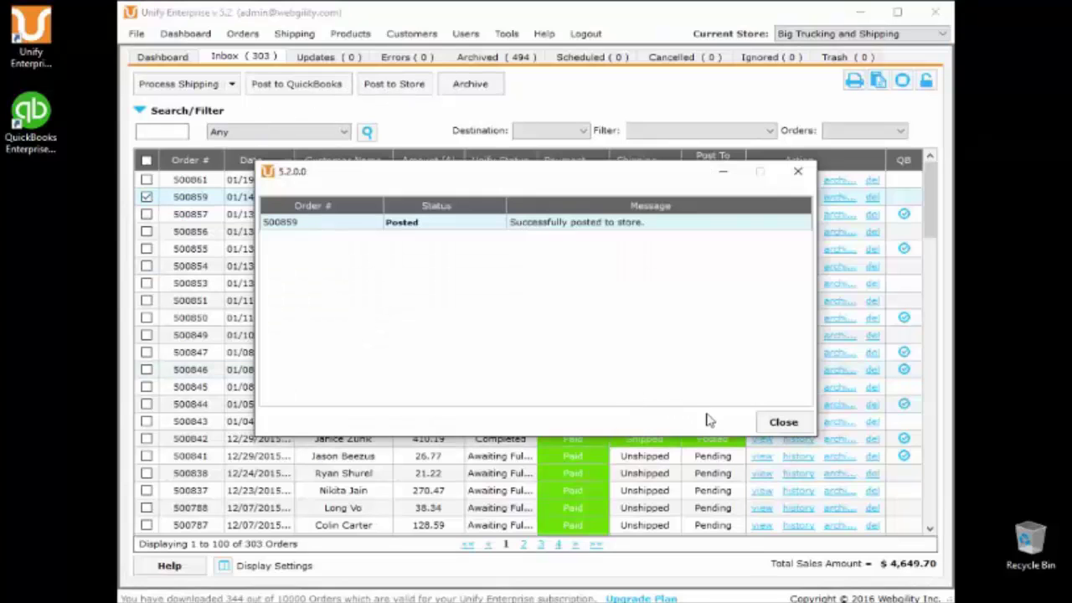
click(774, 426)
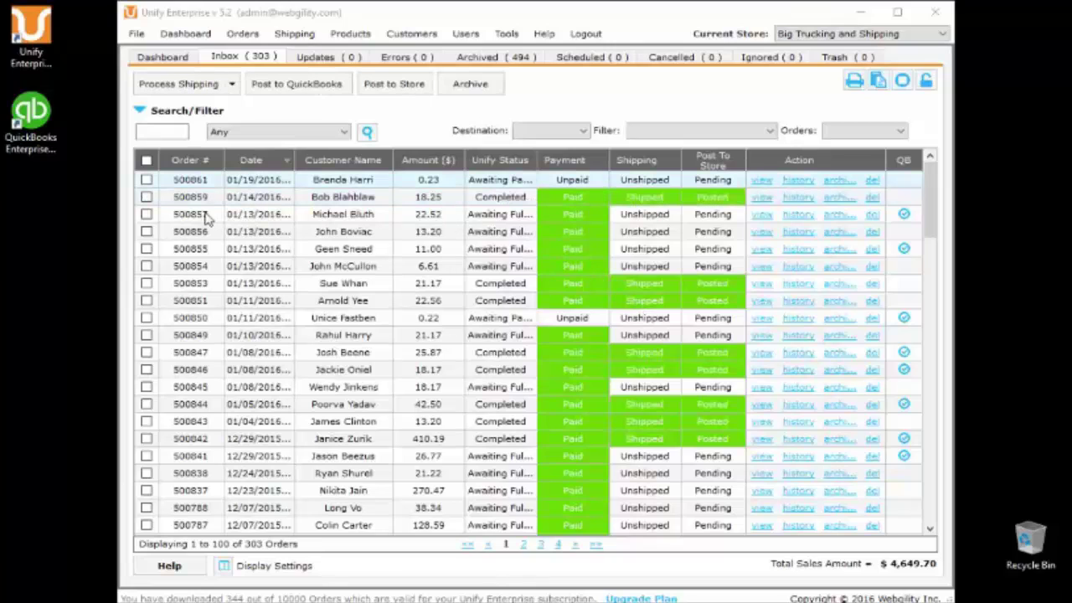
click(146, 197)
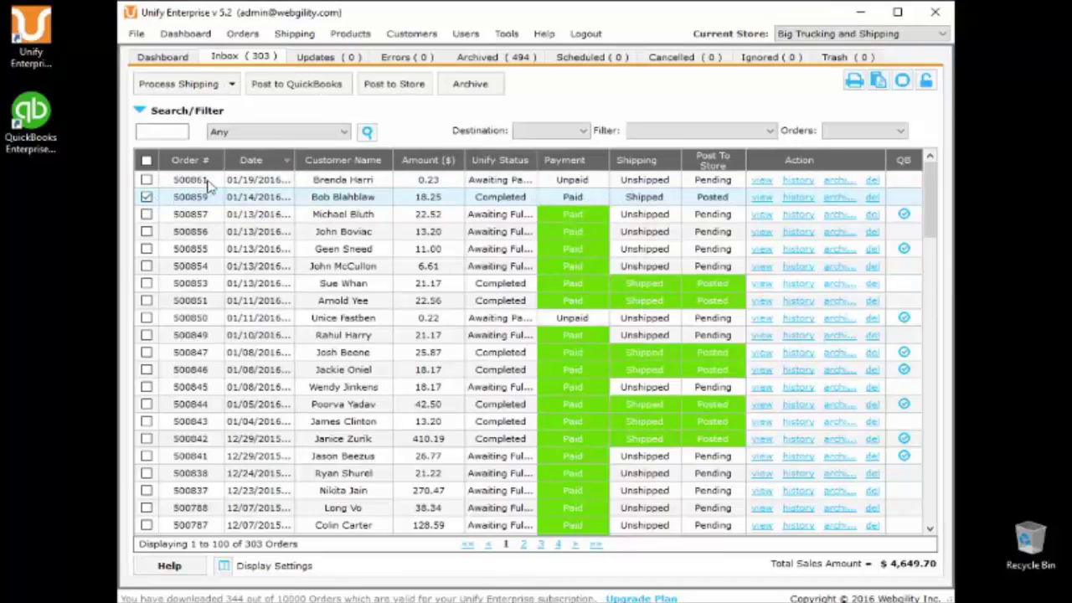
click(296, 88)
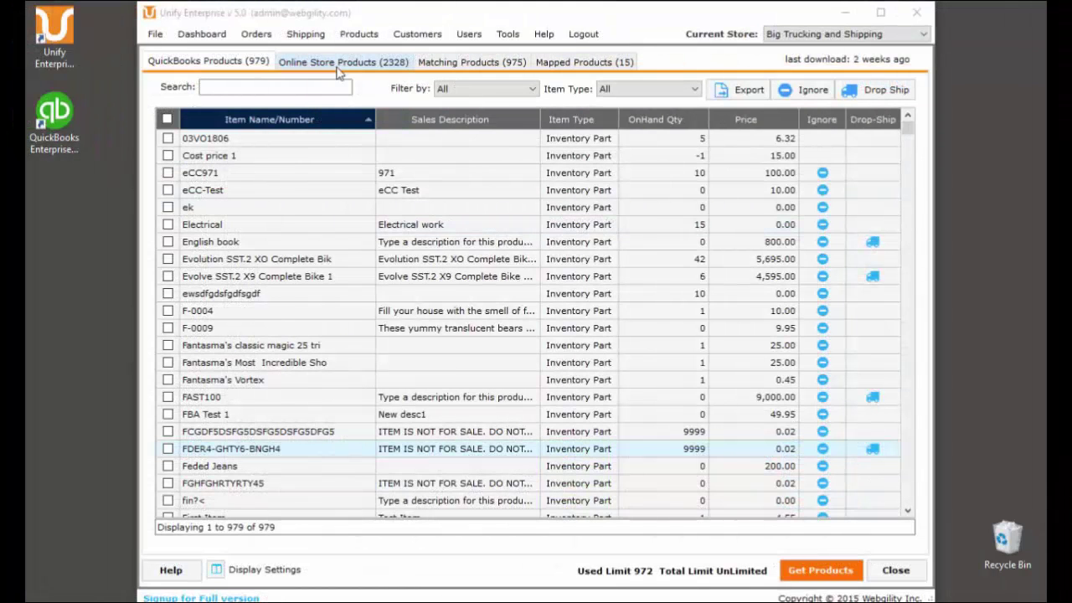
- Map #pen to WGT-001-SM and the other missing store SKUs to their QuickBooks items
click(338, 69)
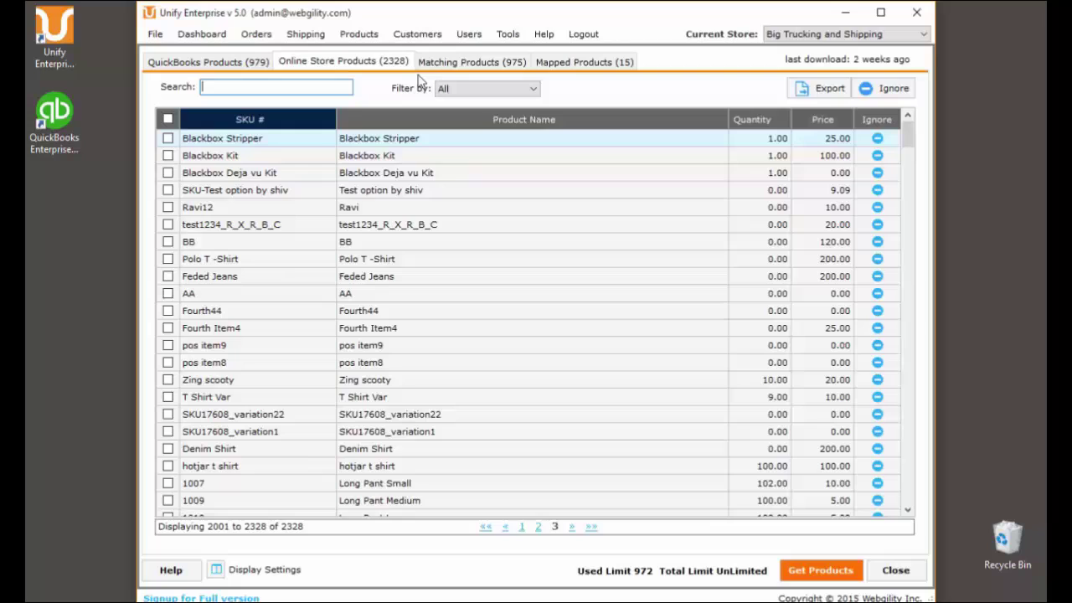
click(461, 65)
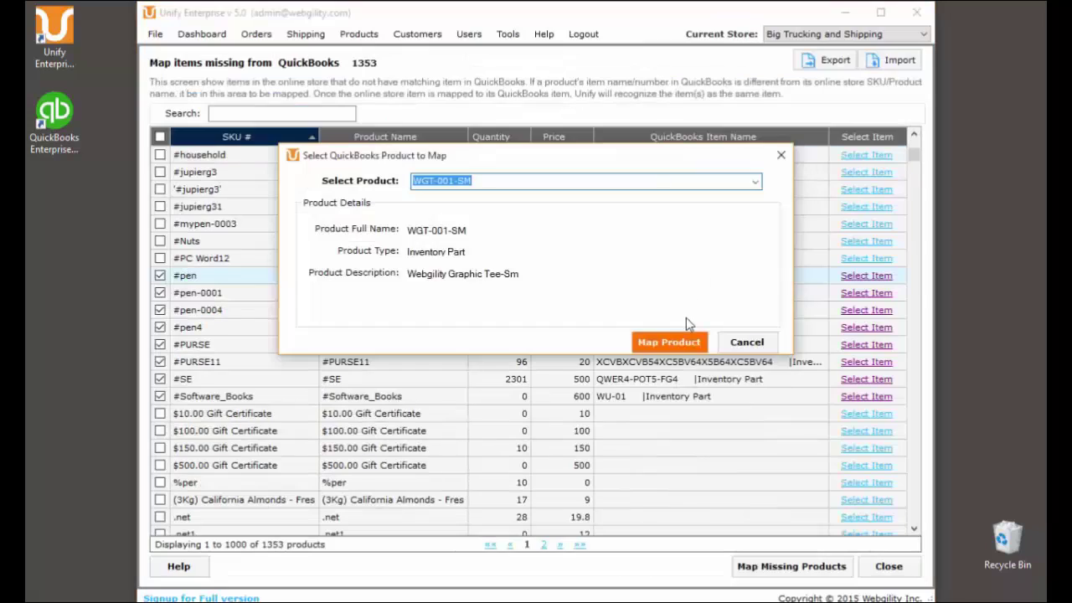
click(668, 342)
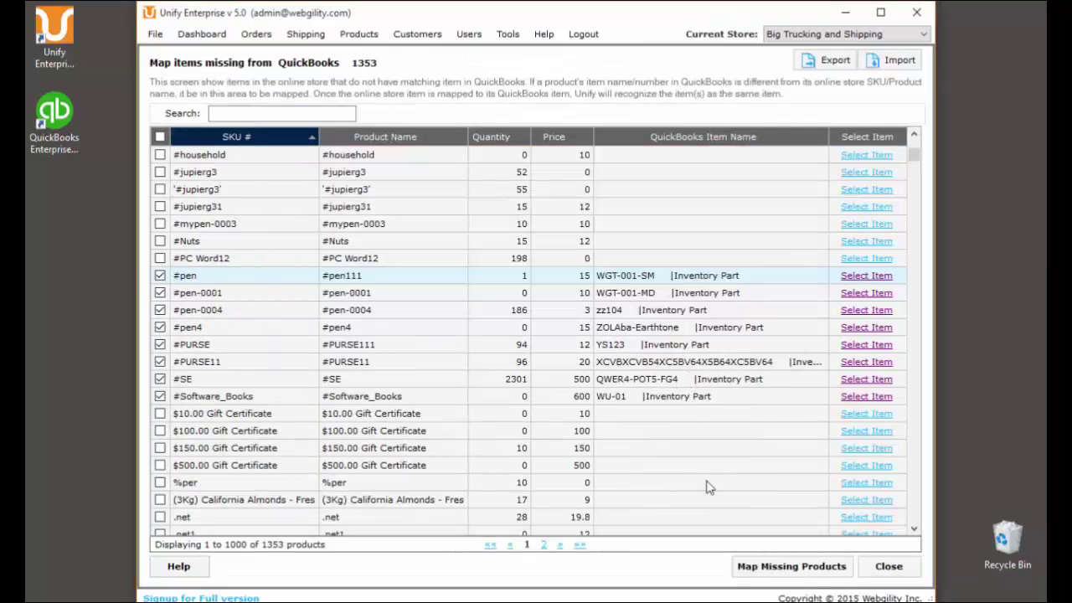
click(750, 565)
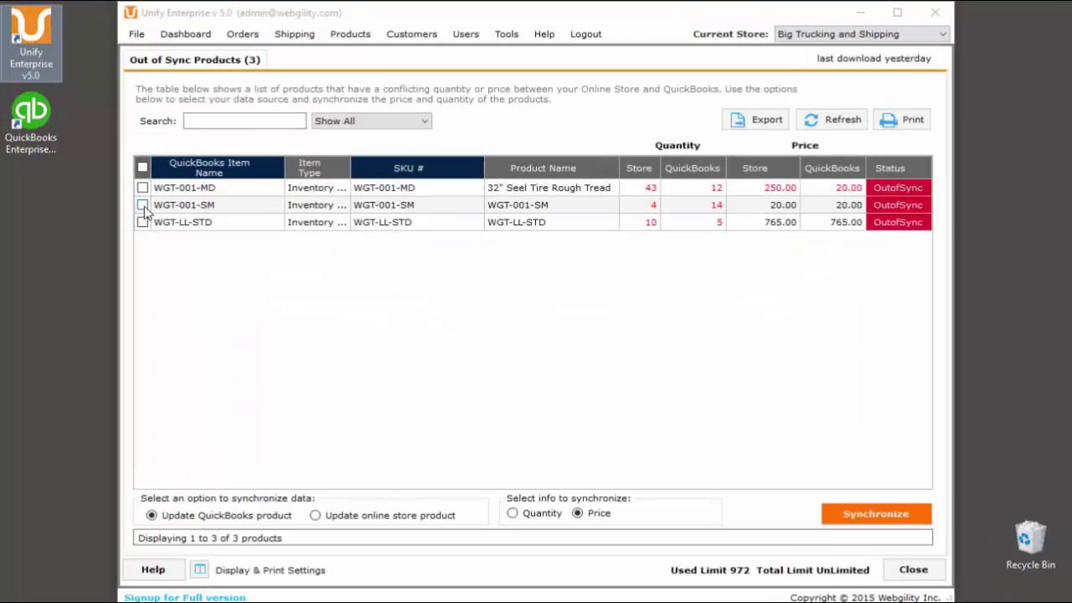
- Push QuickBooks quantity and price for WGT-001-SM and WGT-LL-STD to the online store
click(142, 205)
click(142, 222)
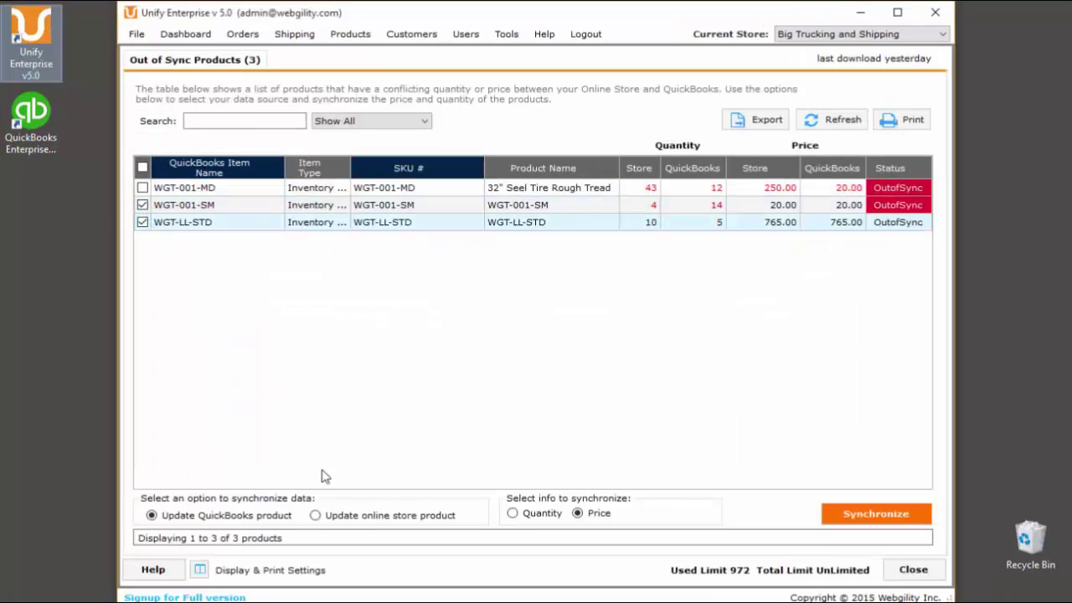
click(315, 515)
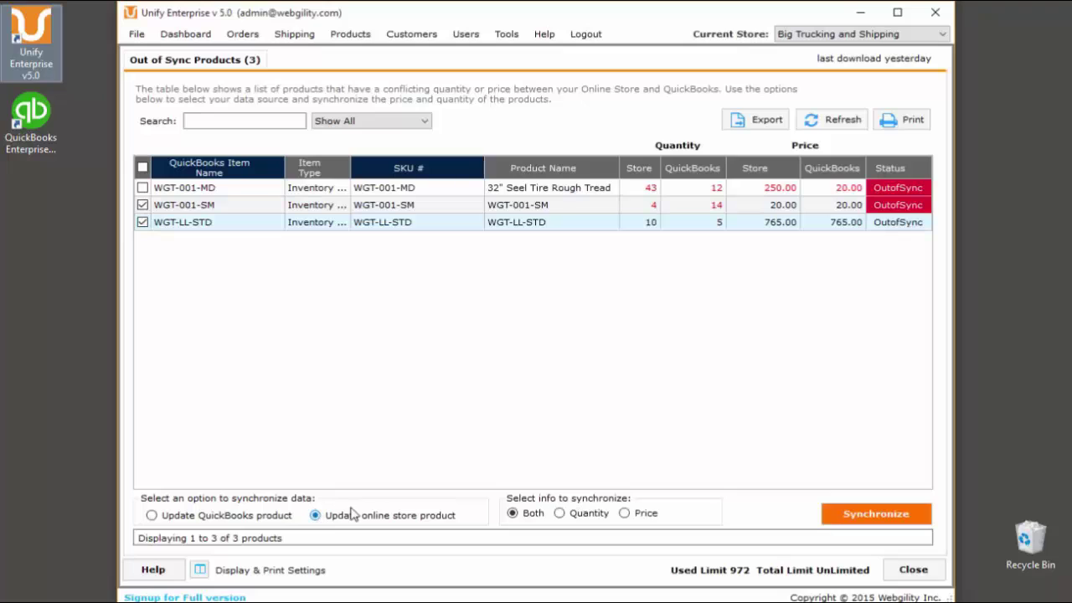
click(838, 511)
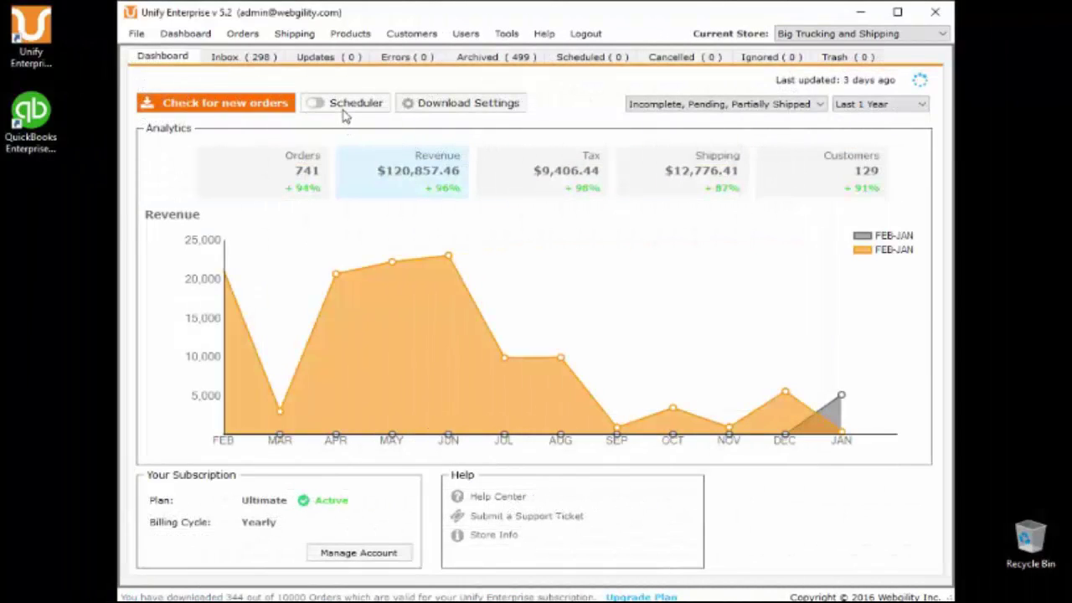
- Turn on and start the Unify Scheduler for Big Trucking and Shipping after reviewing its Orders and Products settings
click(344, 109)
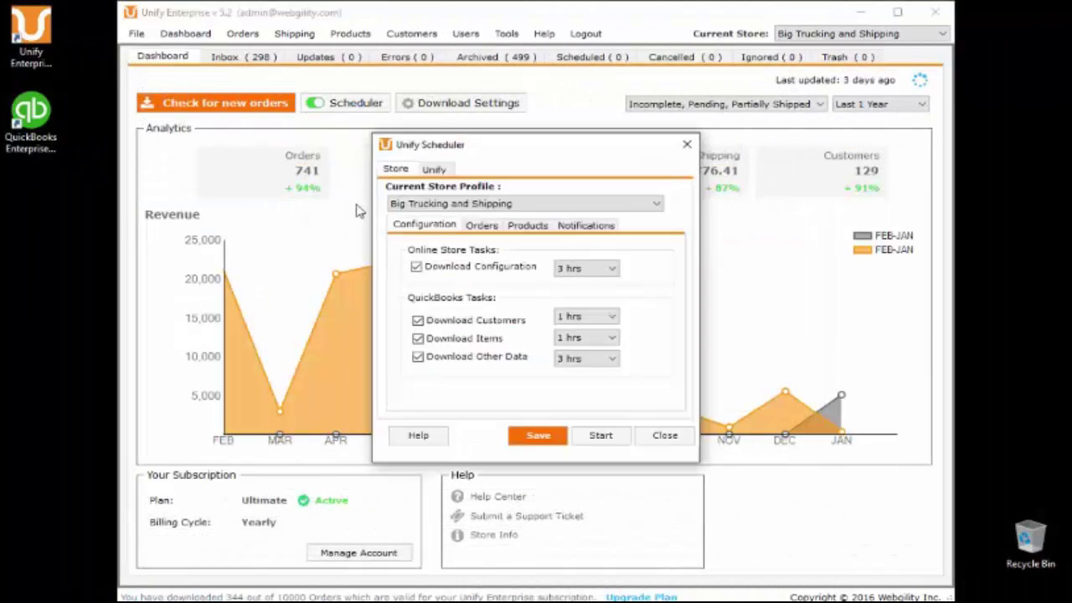
click(482, 226)
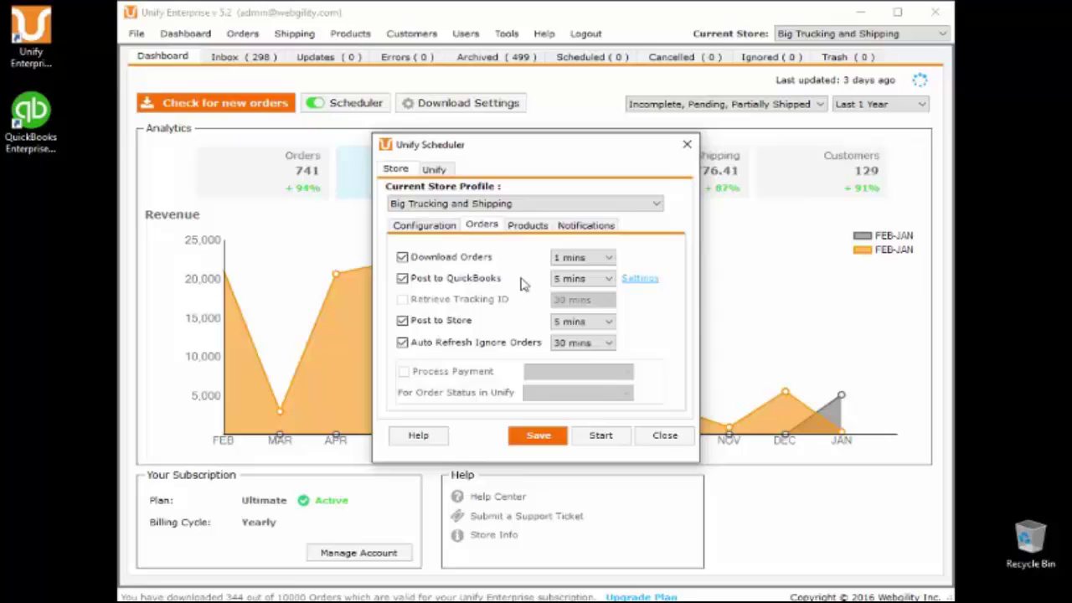
click(533, 227)
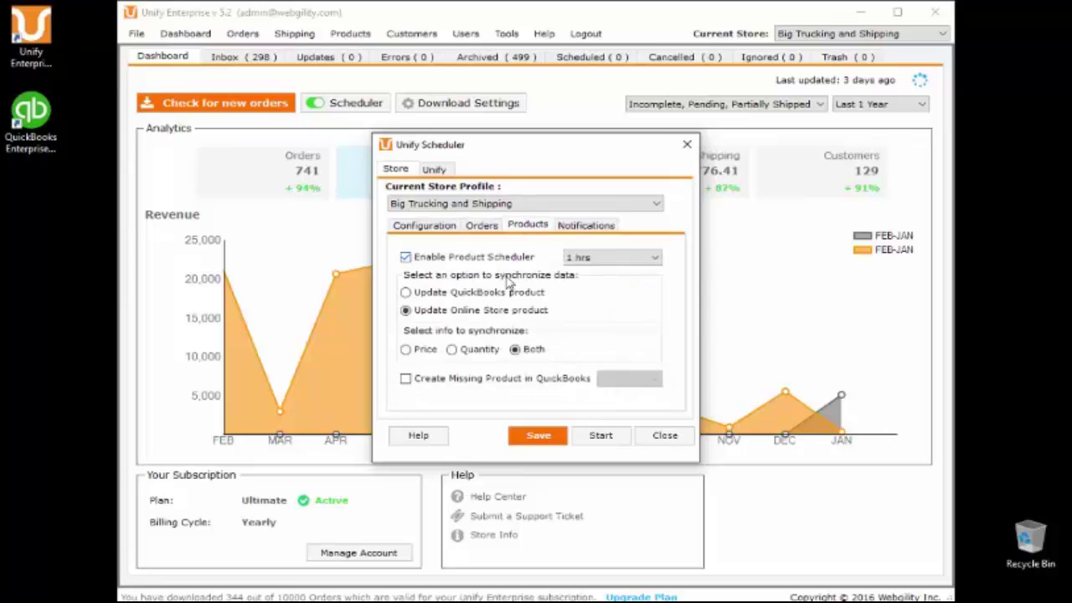
click(597, 436)
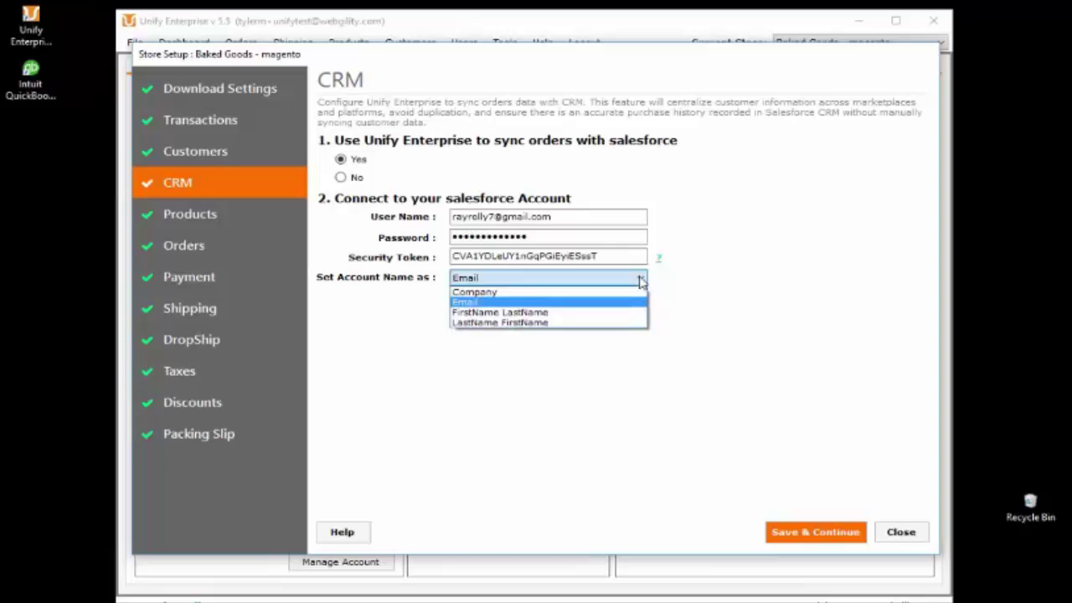
- Set Salesforce account names to Company and test the connection successfully
click(637, 291)
click(629, 305)
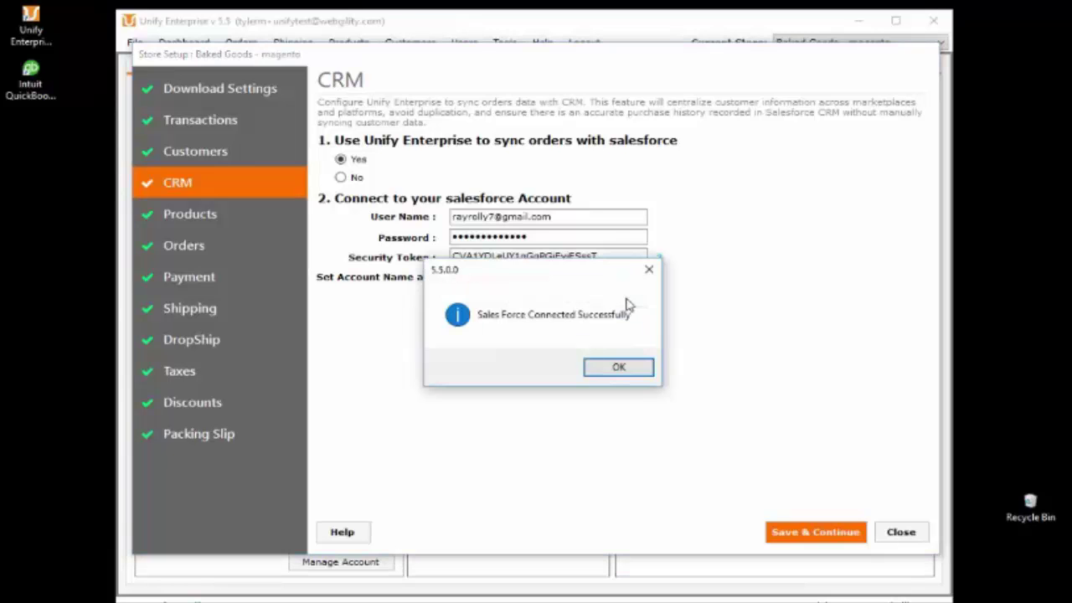